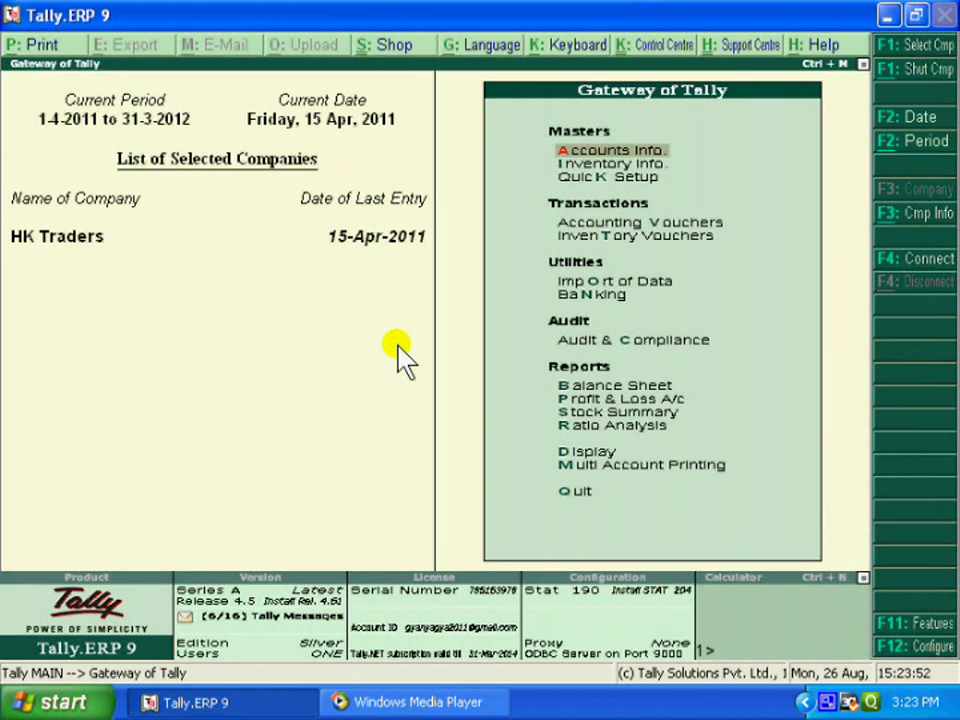
Open HK Traders' Tally.NET User level from Security Control > Types of Security for alteration
{"action": "left_click", "coordinate": [928, 220]}
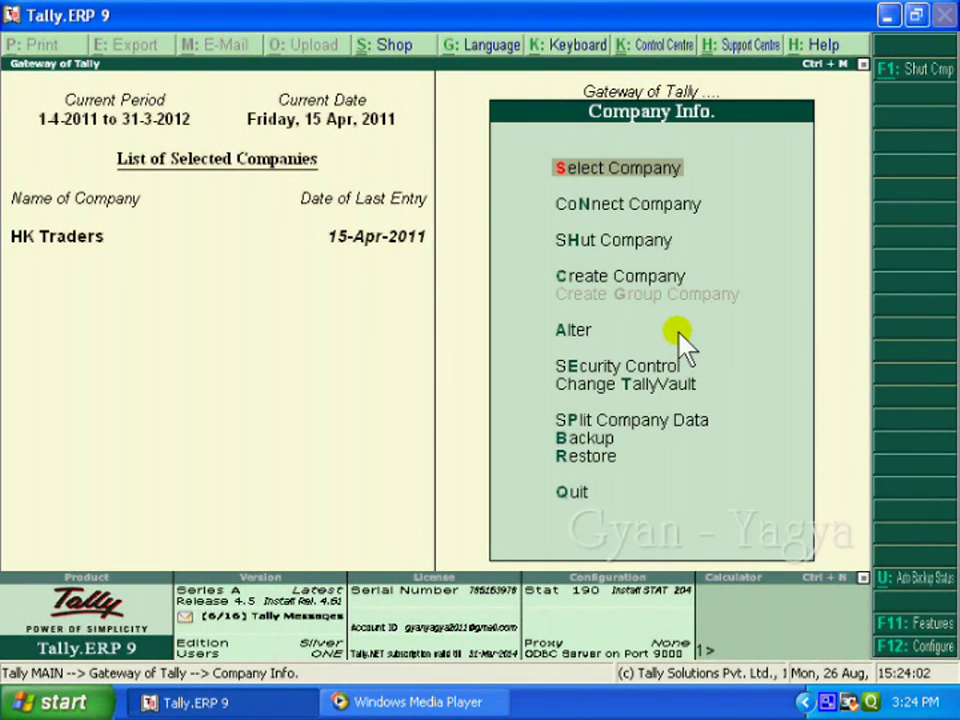
{"action": "left_click", "coordinate": [678, 362]}
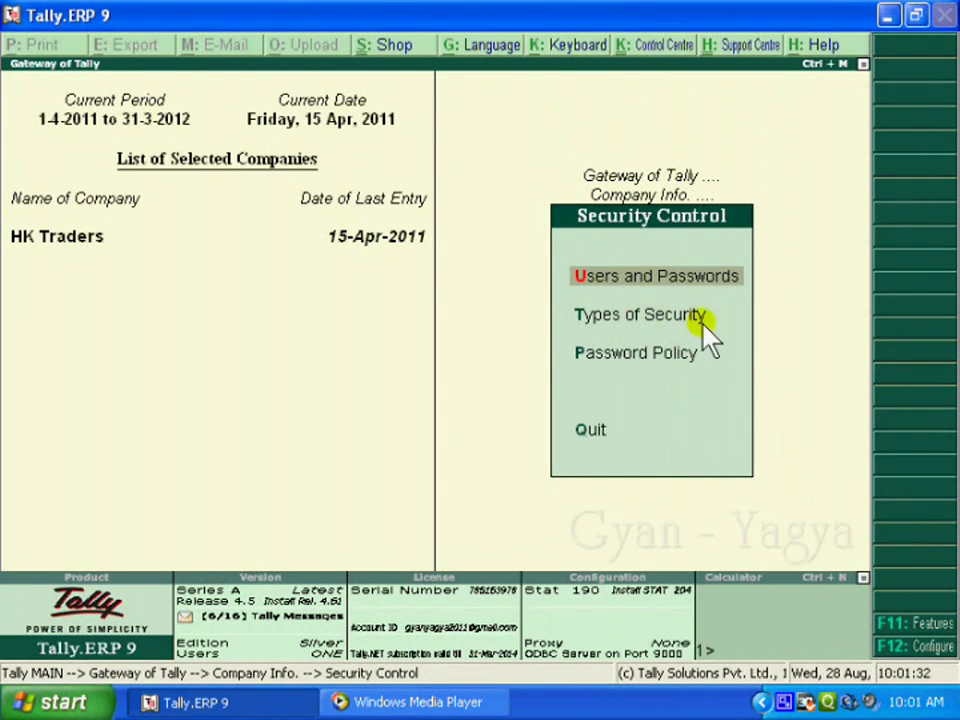
{"action": "left_click", "coordinate": [703, 322]}
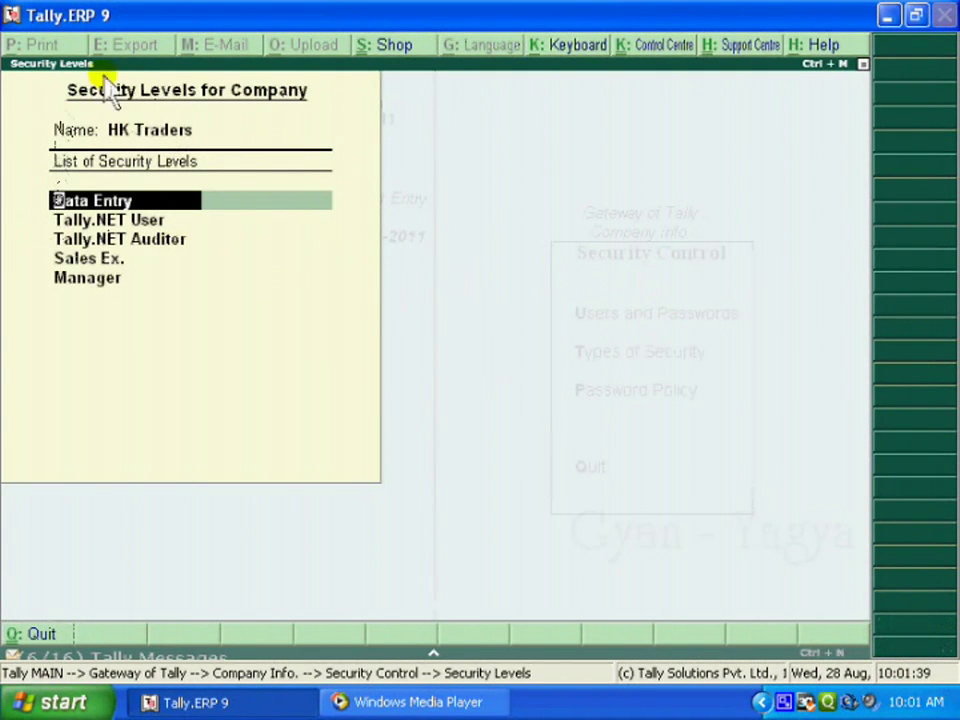
{"action": "left_click", "coordinate": [158, 226]}
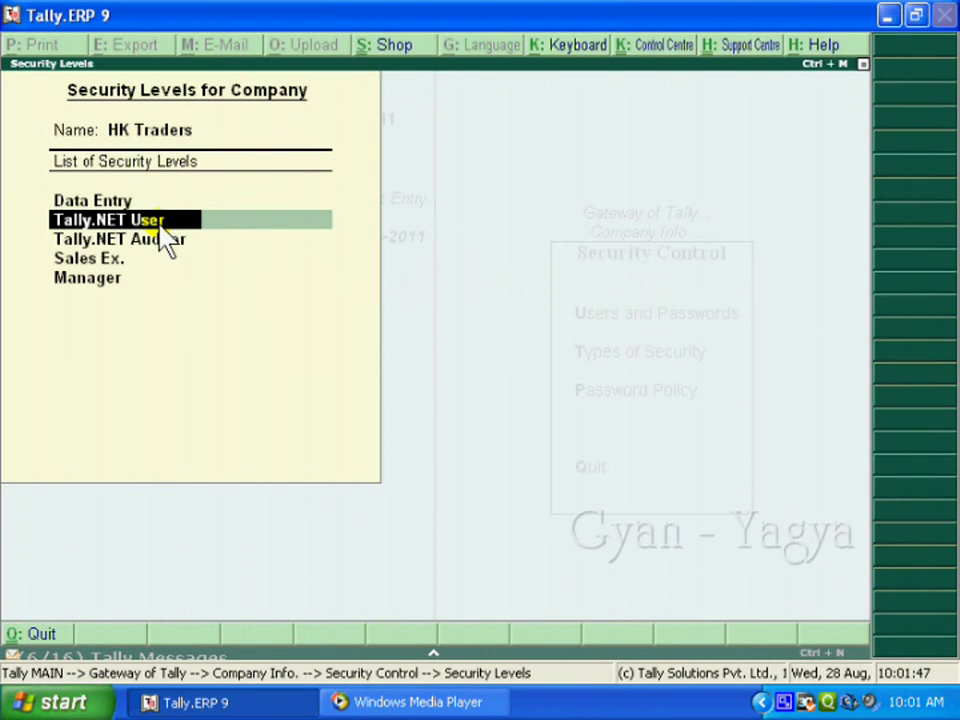
{"action": "left_click", "coordinate": [161, 222]}
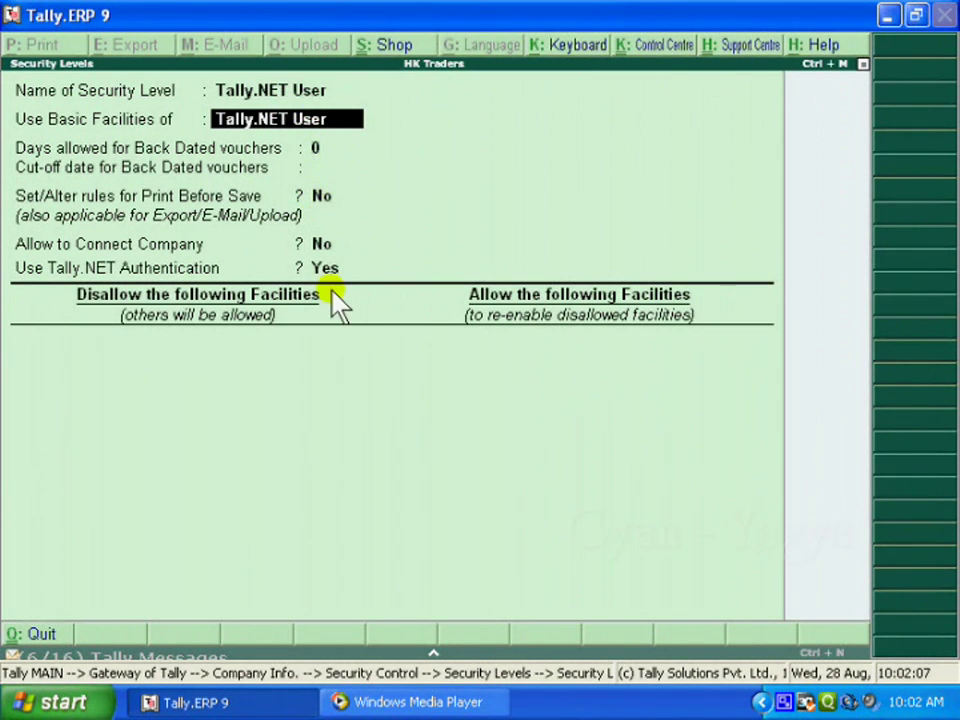
Keep Use Tally.NET Authentication as Yes, leave disallowed facilities empty, and save the level
{"action": "key", "text": "Return"}
{"action": "key", "text": "Return"}
{"action": "key", "text": "Return"}
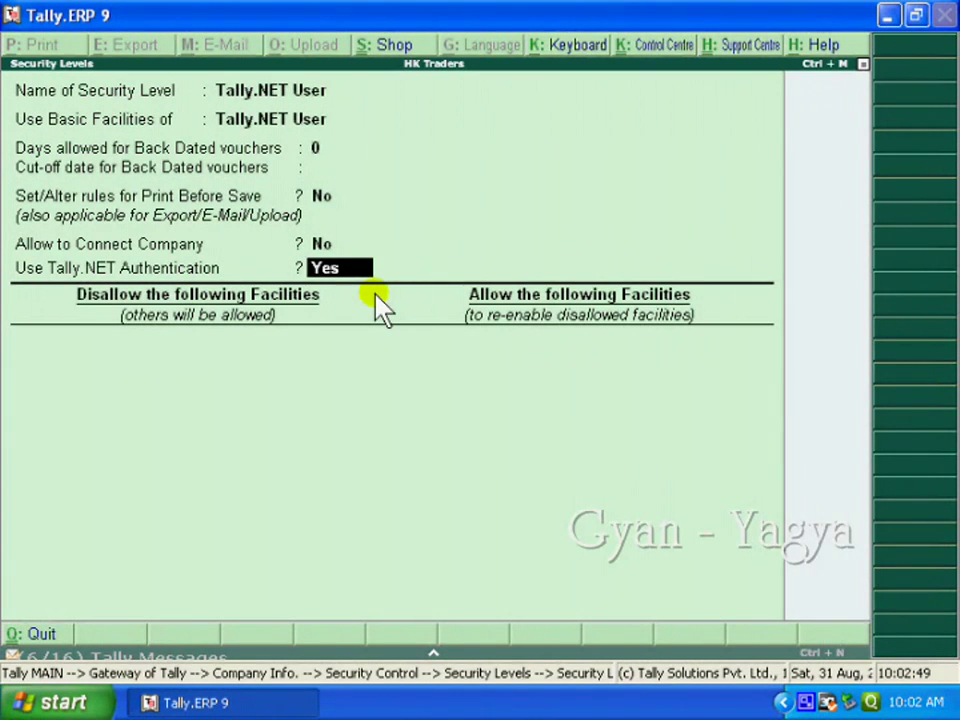
{"action": "key", "text": "Return"}
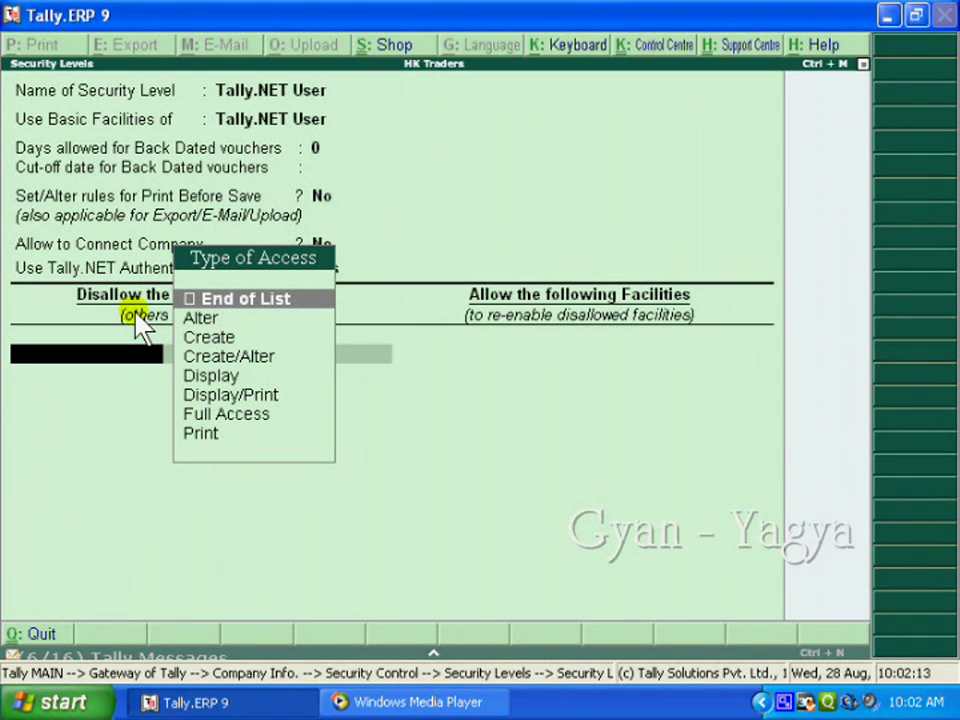
{"action": "left_click", "coordinate": [288, 306]}
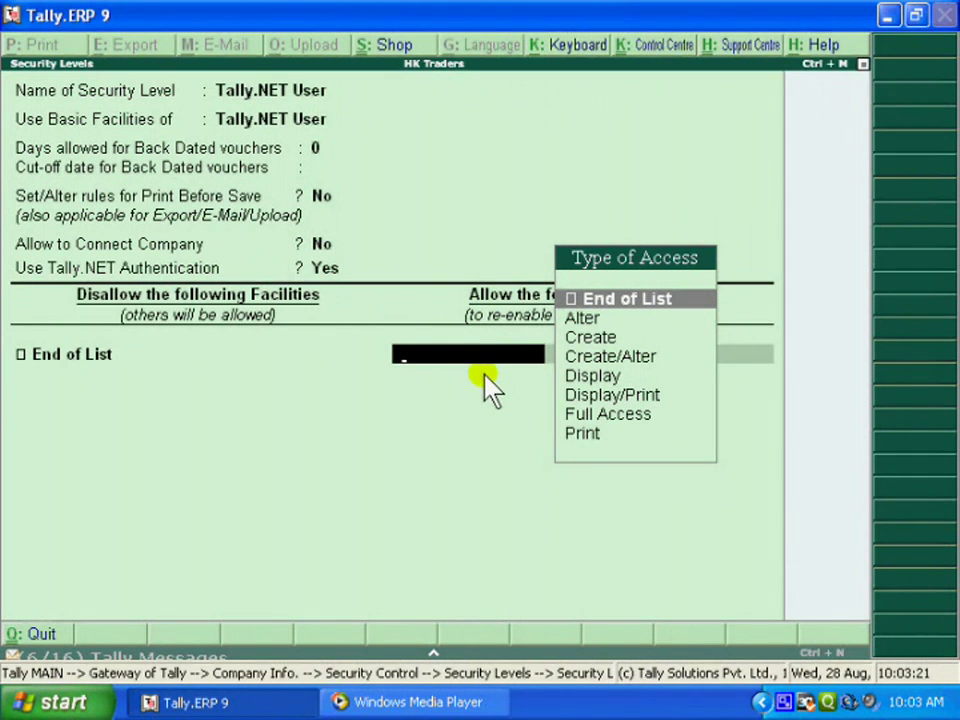
{"action": "key", "text": "Return"}
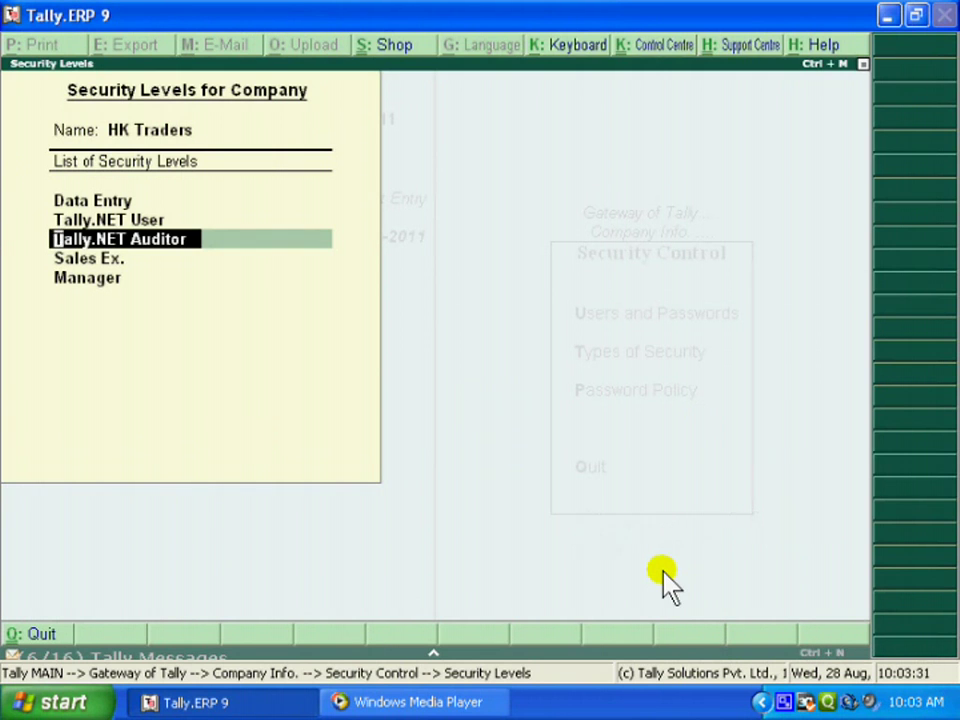
In Users and Passwords, start a new user row and assign it the Tally.NET User level
{"action": "key", "text": "Escape"}
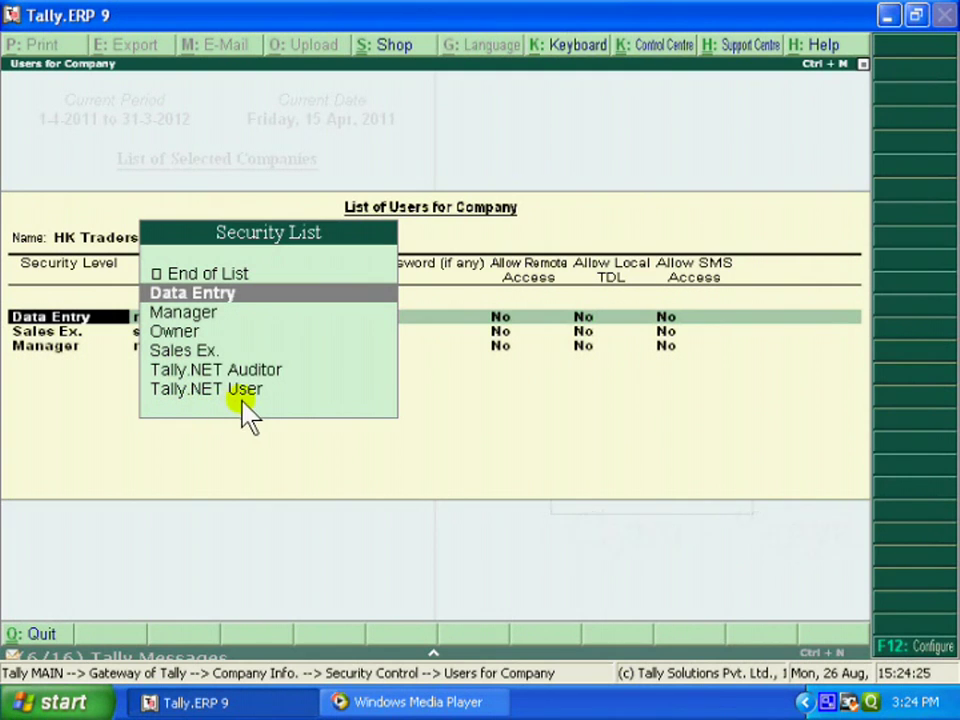
{"action": "key", "text": "Return"}
{"action": "key", "text": "Return"}
{"action": "key", "text": "Return"}
{"action": "key", "text": "Return"}
{"action": "key", "text": "Return"}
{"action": "key", "text": "Return"}
{"action": "key", "text": "Return"}
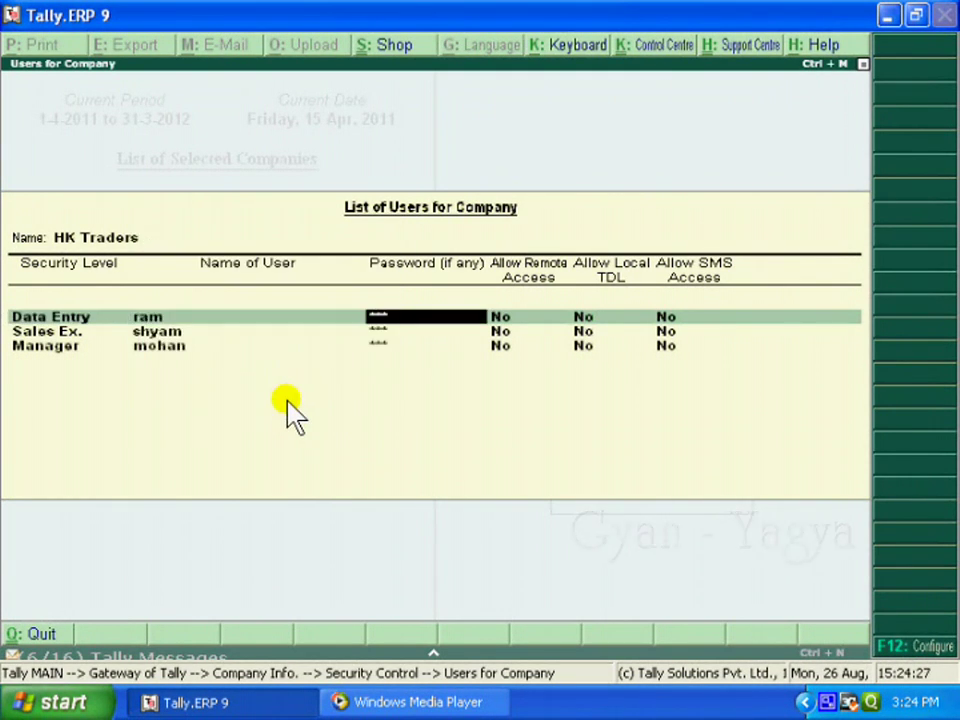
{"action": "key", "text": "Return"}
{"action": "key", "text": "Return"}
{"action": "key", "text": "Return"}
{"action": "key", "text": "Return"}
{"action": "key", "text": "Return"}
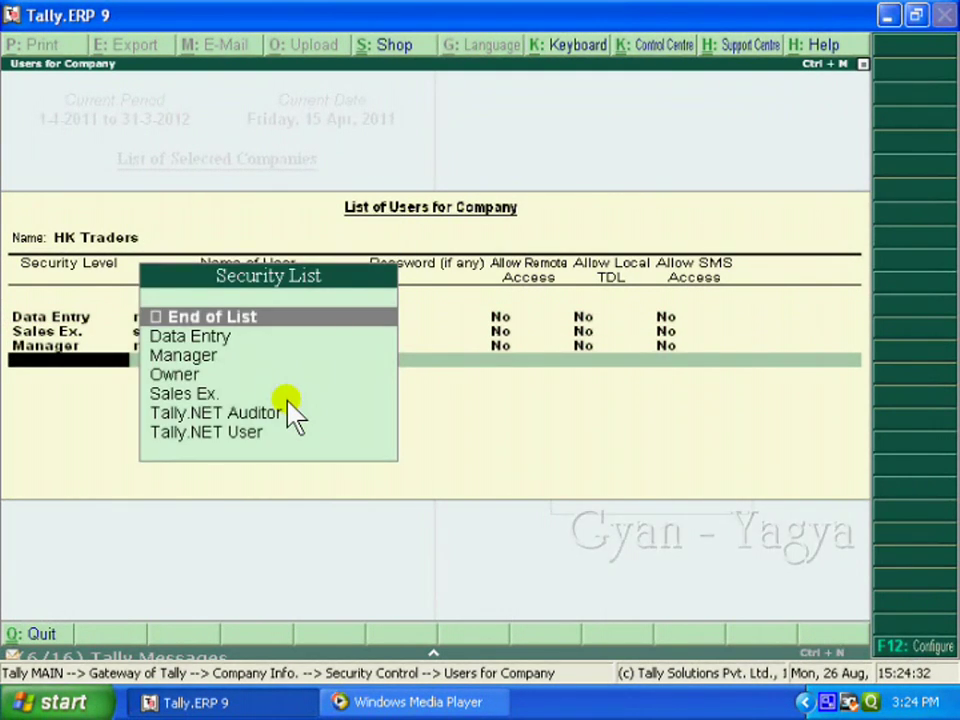
{"action": "key", "text": "Down"}
{"action": "key", "text": "Down"}
{"action": "key", "text": "Down"}
{"action": "key", "text": "Down"}
{"action": "key", "text": "Down"}
{"action": "key", "text": "Down"}
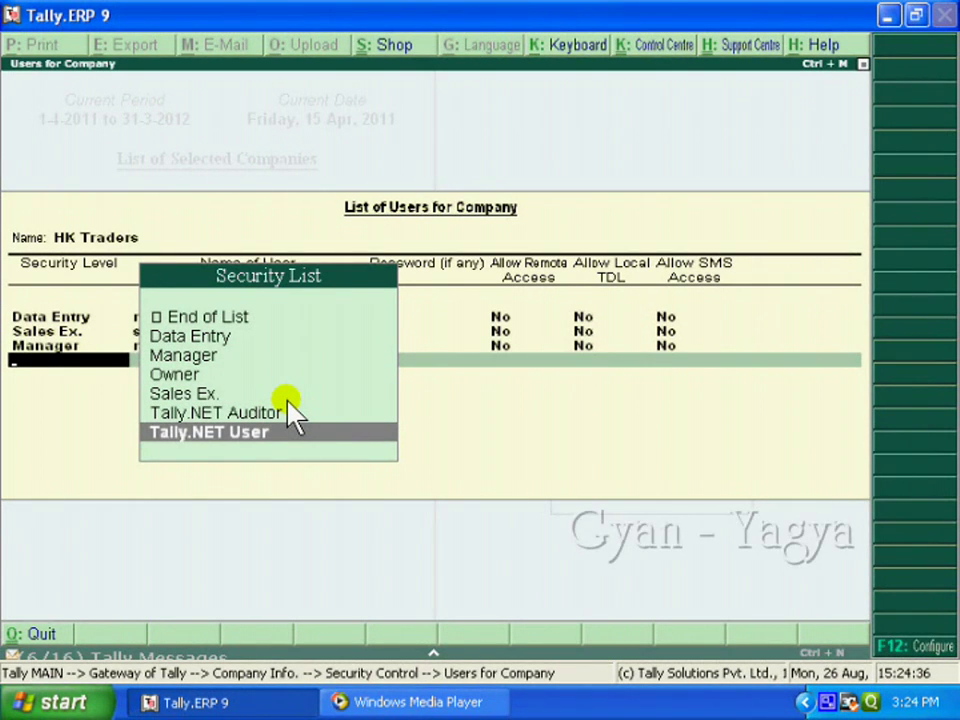
{"action": "key", "text": "Return"}
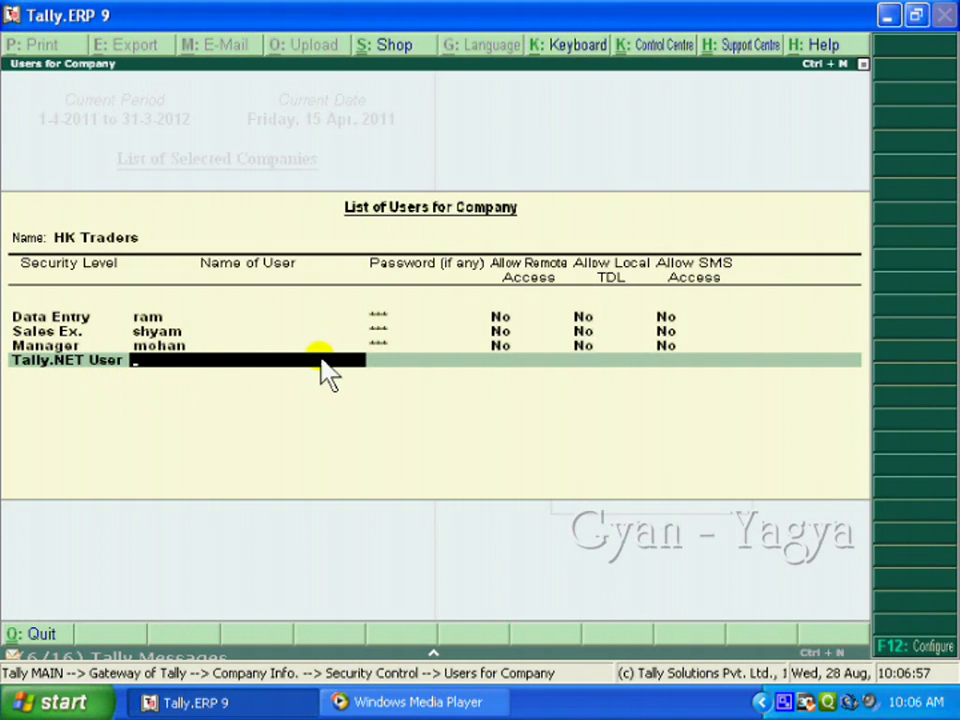
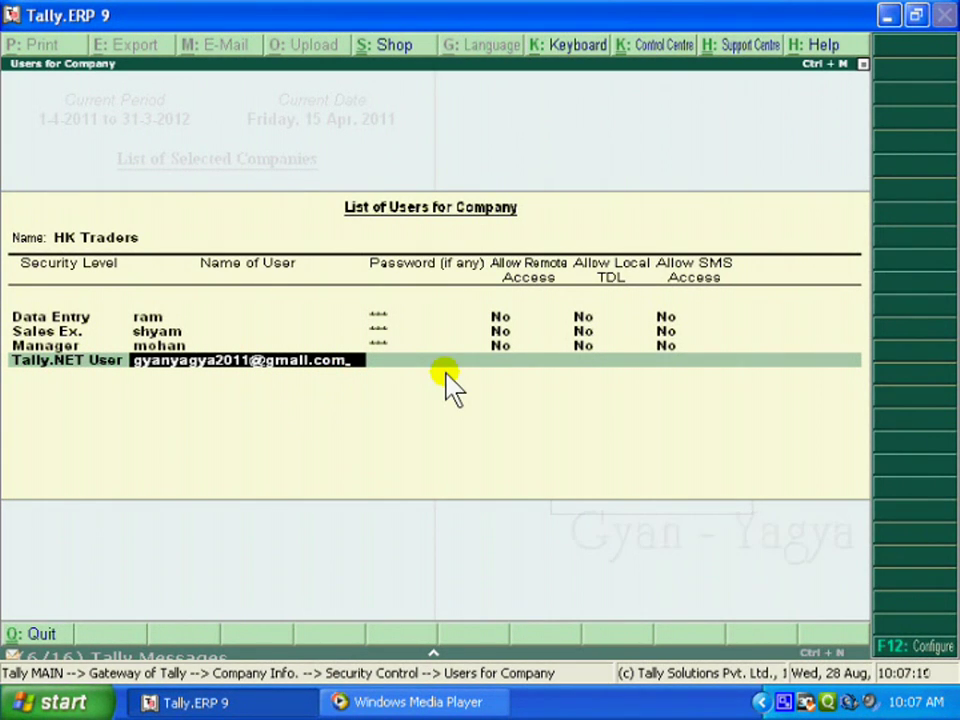
Enter the user's e-mail ID, set Allow Remote Access and Allow Local TDL to Yes, SMS off, and accept
{"action": "key", "text": "Return"}
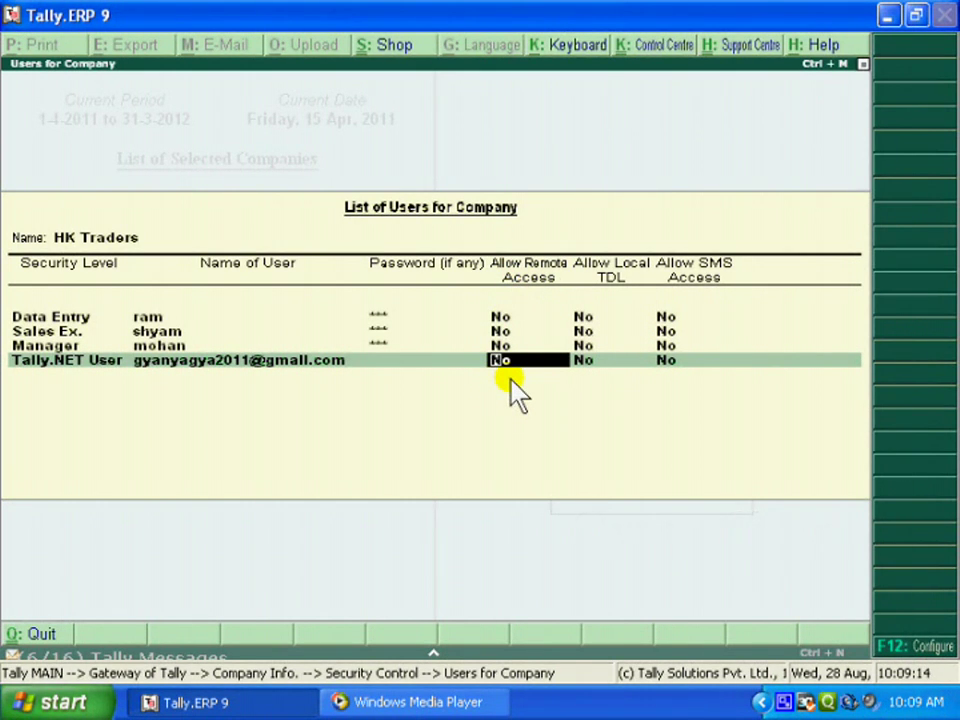
{"action": "type", "text": "y"}
{"action": "key", "text": "Return"}
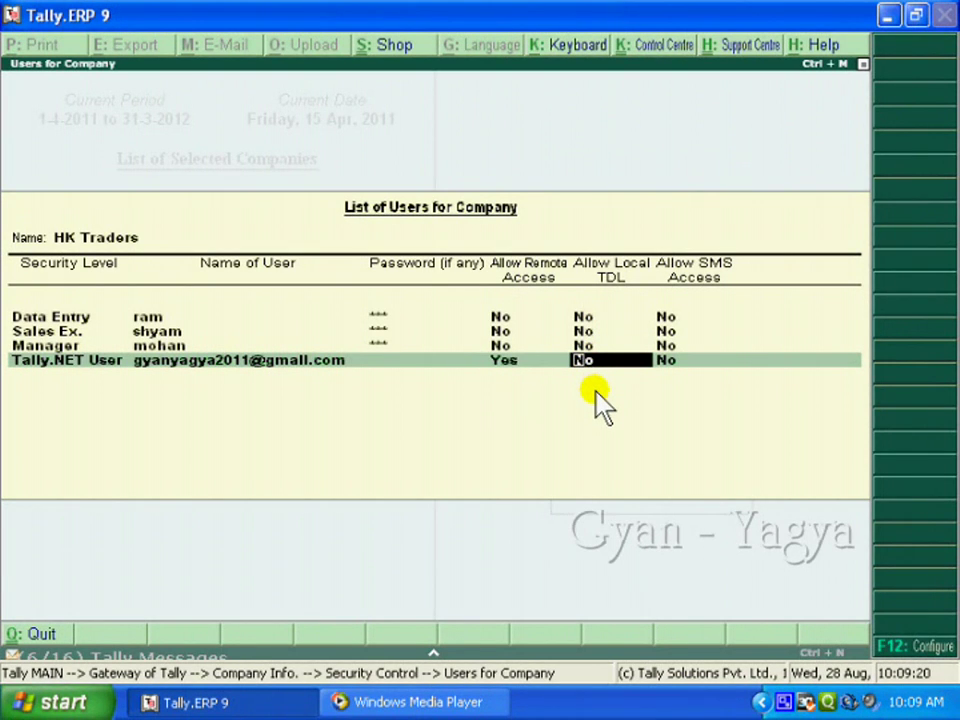
{"action": "type", "text": "y"}
{"action": "key", "text": "Return"}
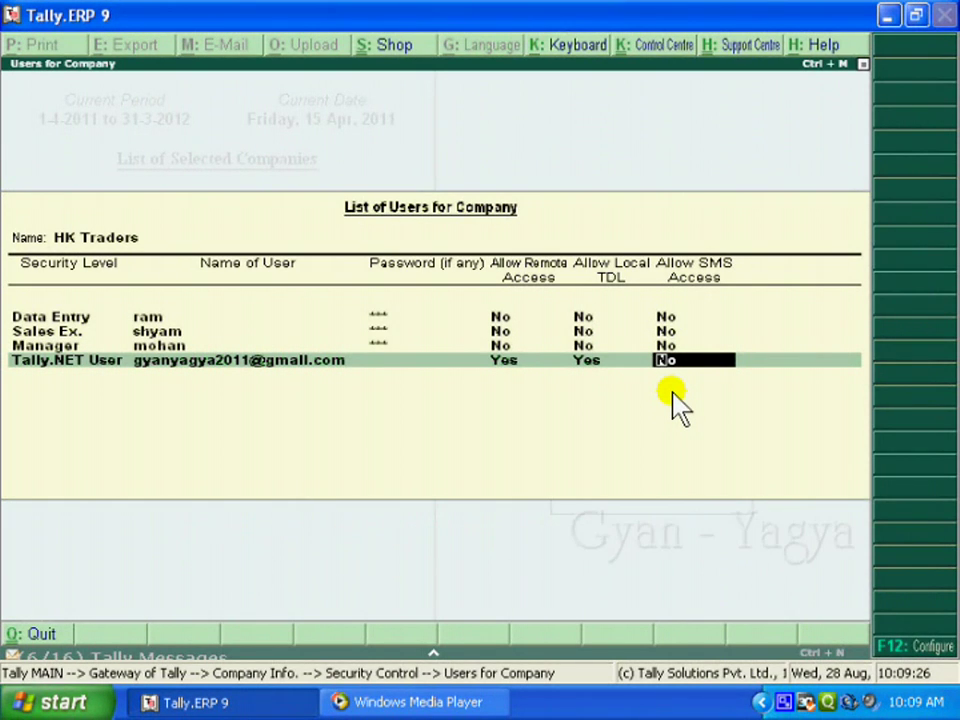
{"action": "key", "text": "Return"}
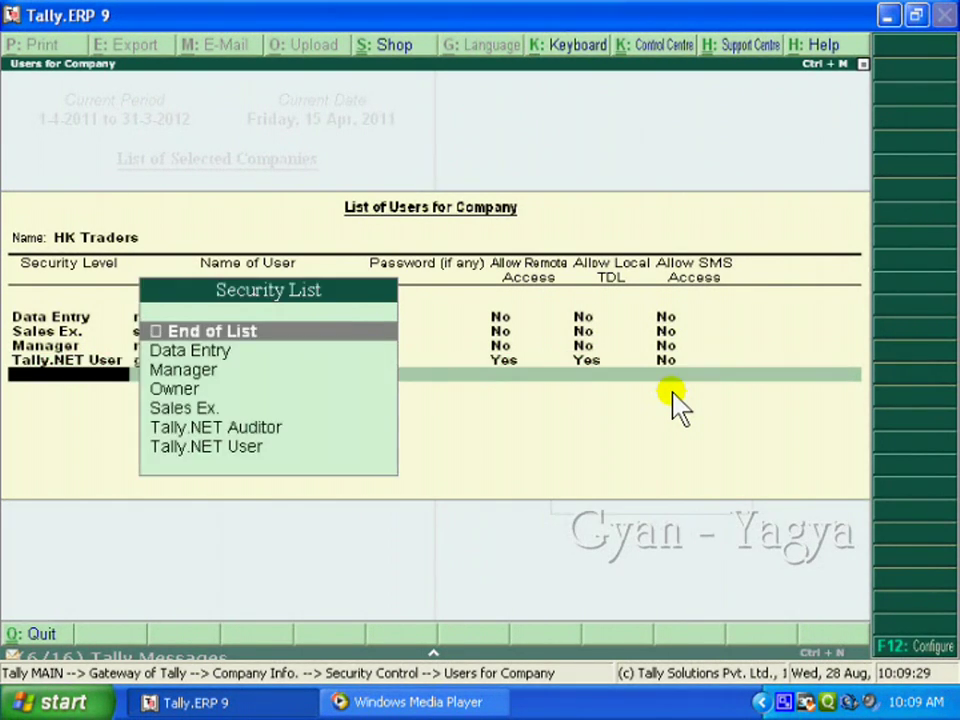
{"action": "key", "text": "Return"}
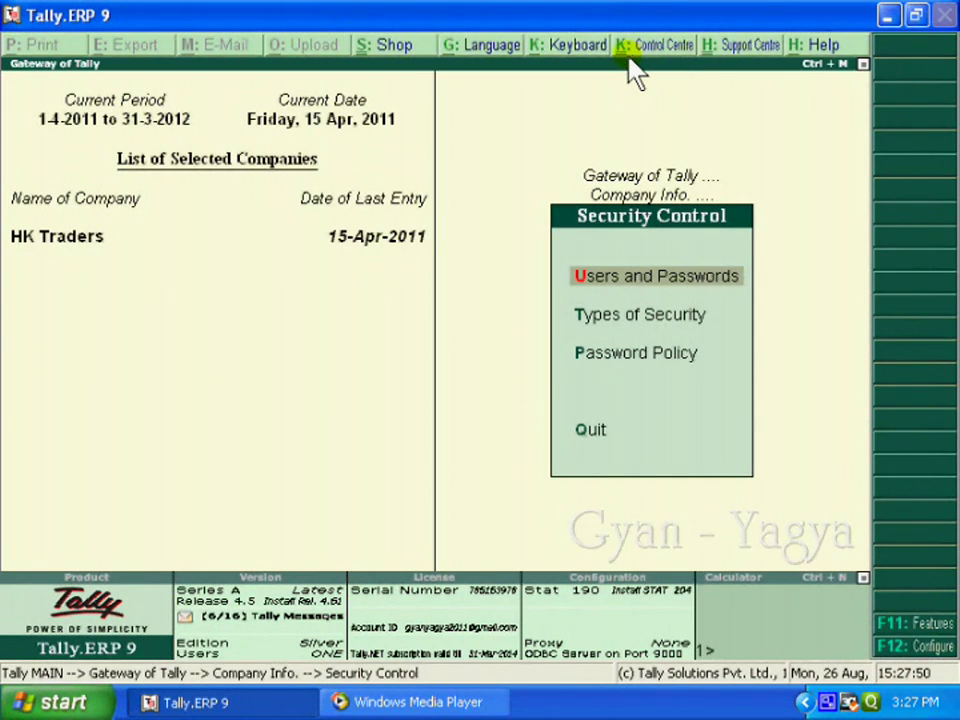
Log in to the Control Centre with the Tally.NET account's e-mail ID and password
{"action": "left_click", "coordinate": [632, 70]}
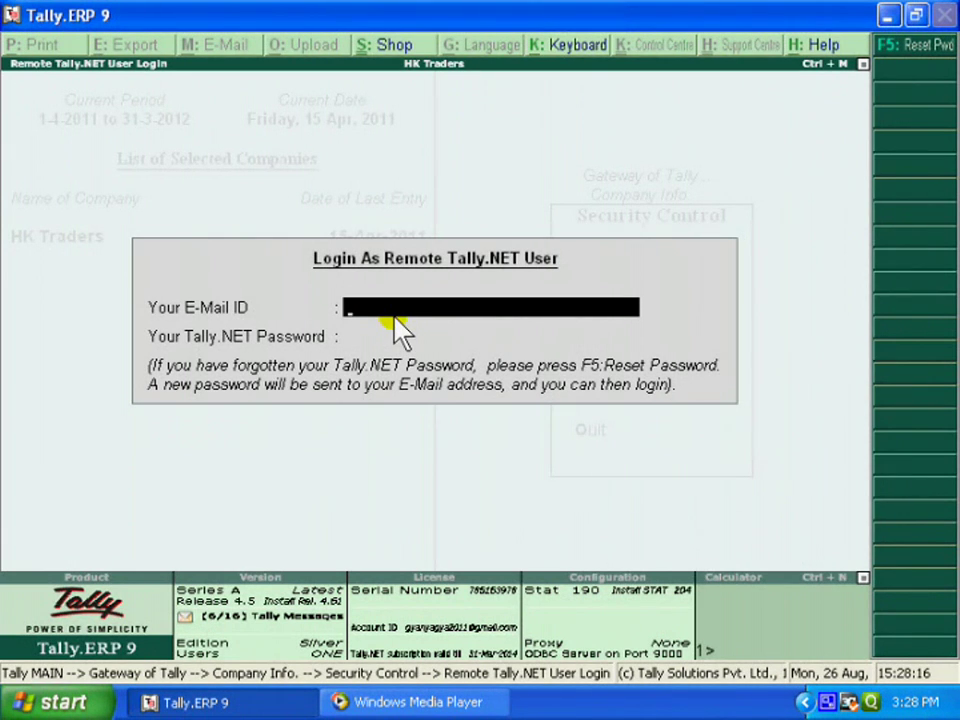
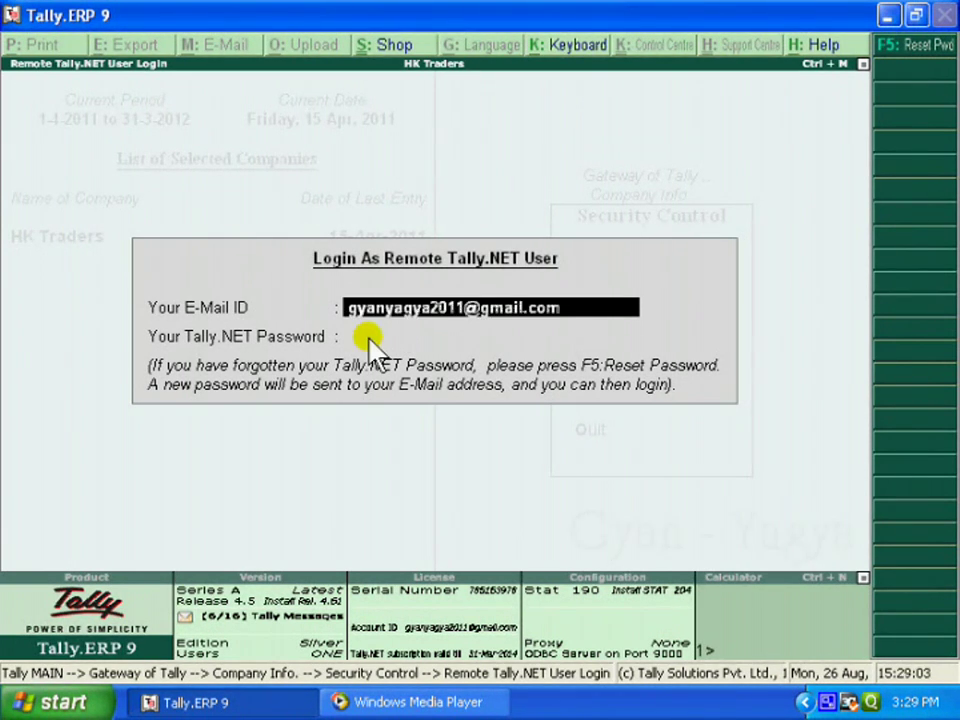
{"action": "key", "text": "Return"}
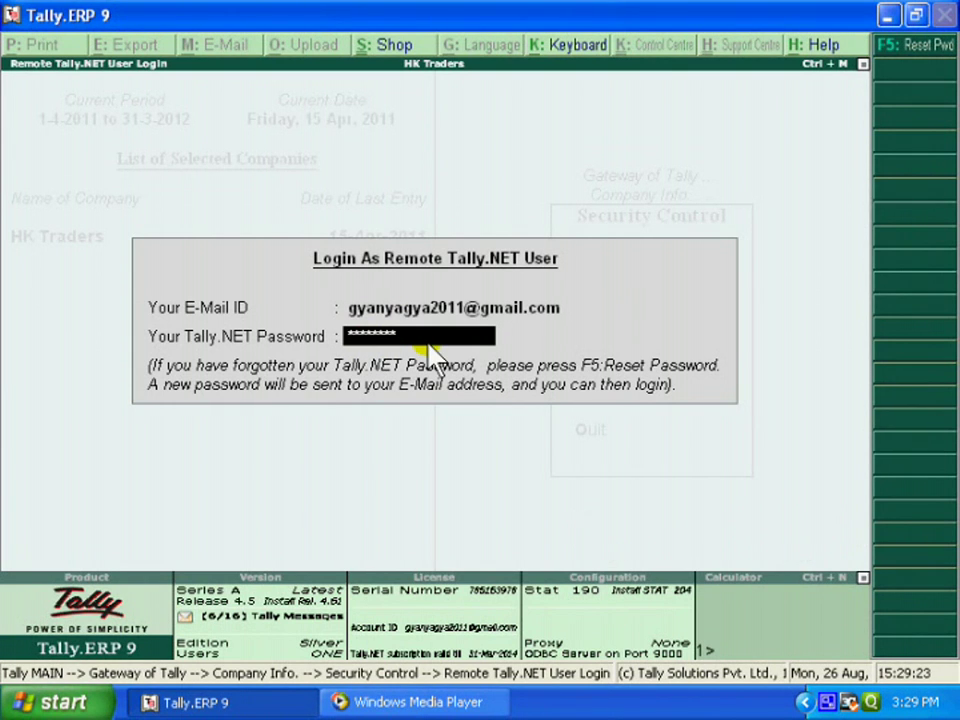
{"action": "key", "text": "Return"}
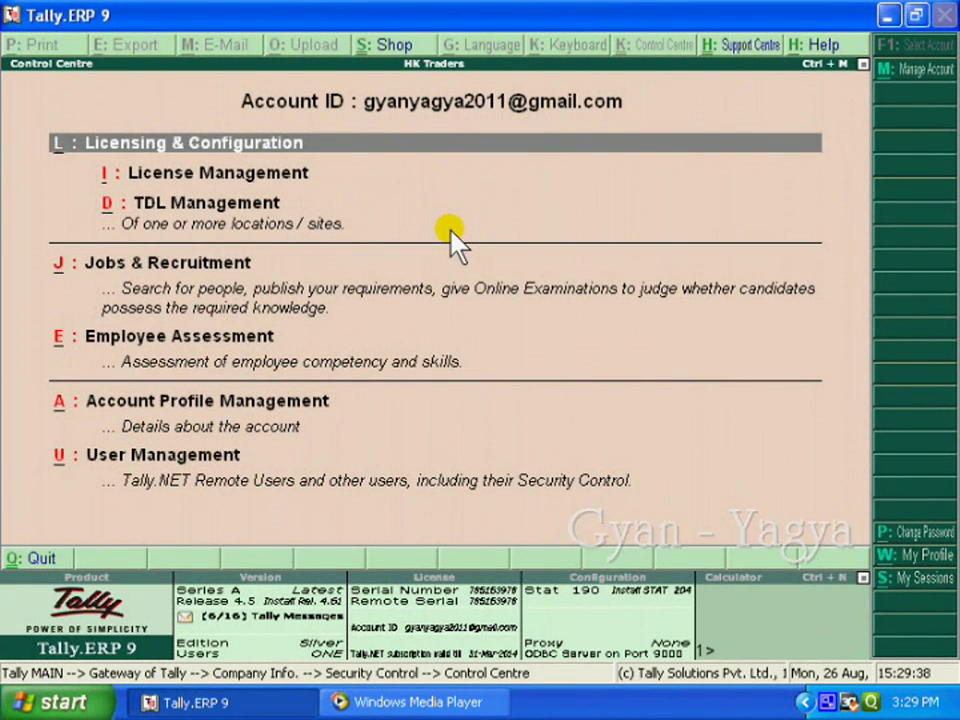
In User Management, accept Owner as an active Tally.NET user, then escape back to Company Info
{"action": "key", "text": "Down"}
{"action": "key", "text": "Down"}
{"action": "key", "text": "Down"}
{"action": "key", "text": "Down"}
{"action": "key", "text": "Down"}
{"action": "key", "text": "Down"}
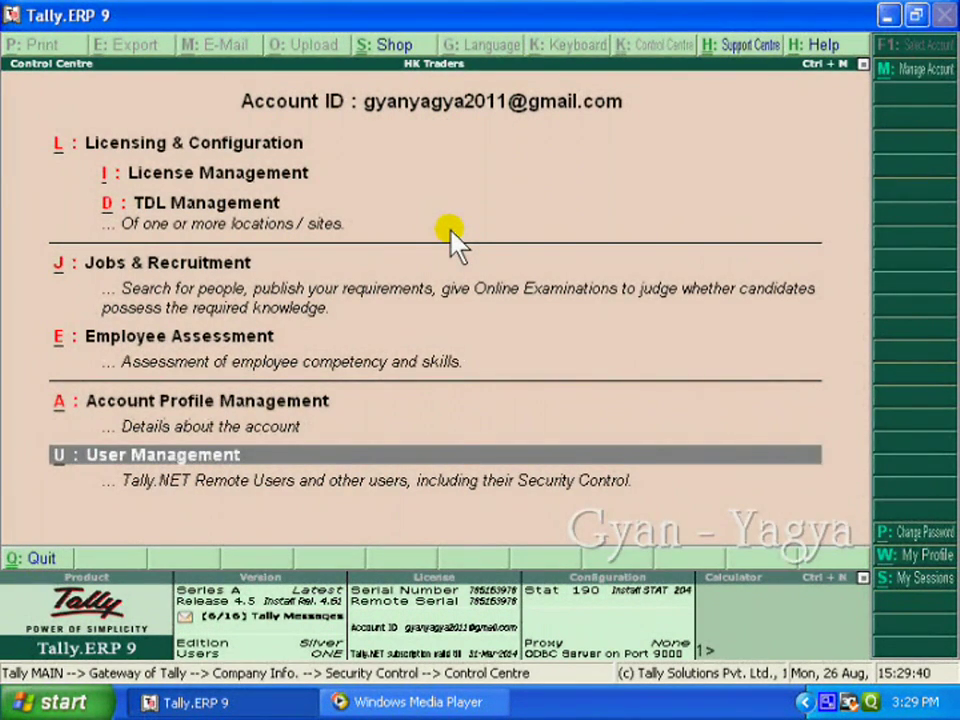
{"action": "key", "text": "Return"}
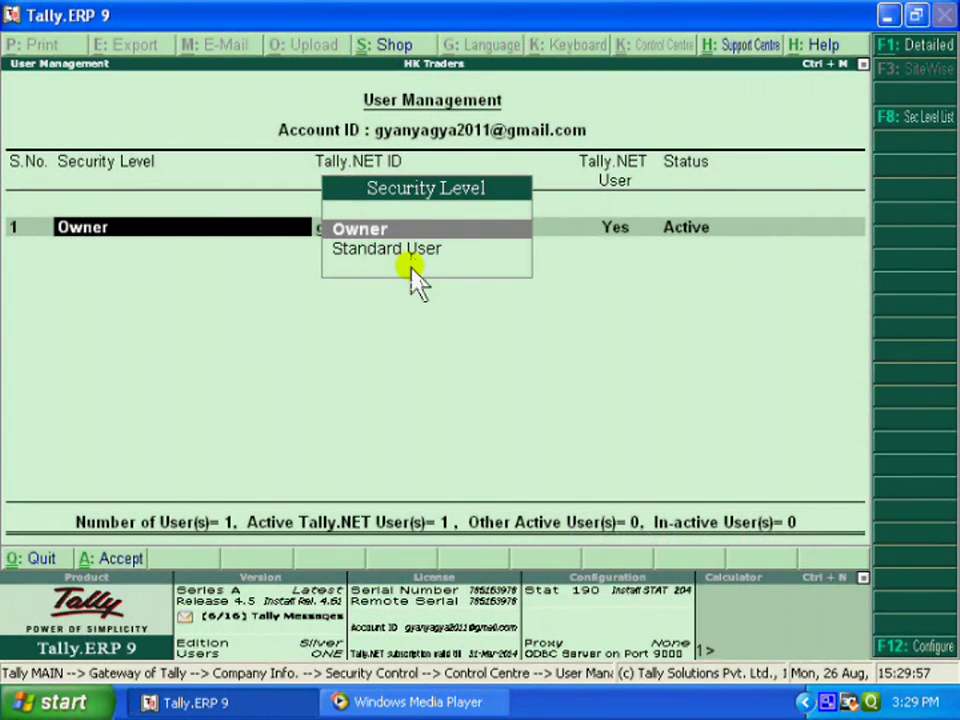
{"action": "left_click", "coordinate": [372, 229]}
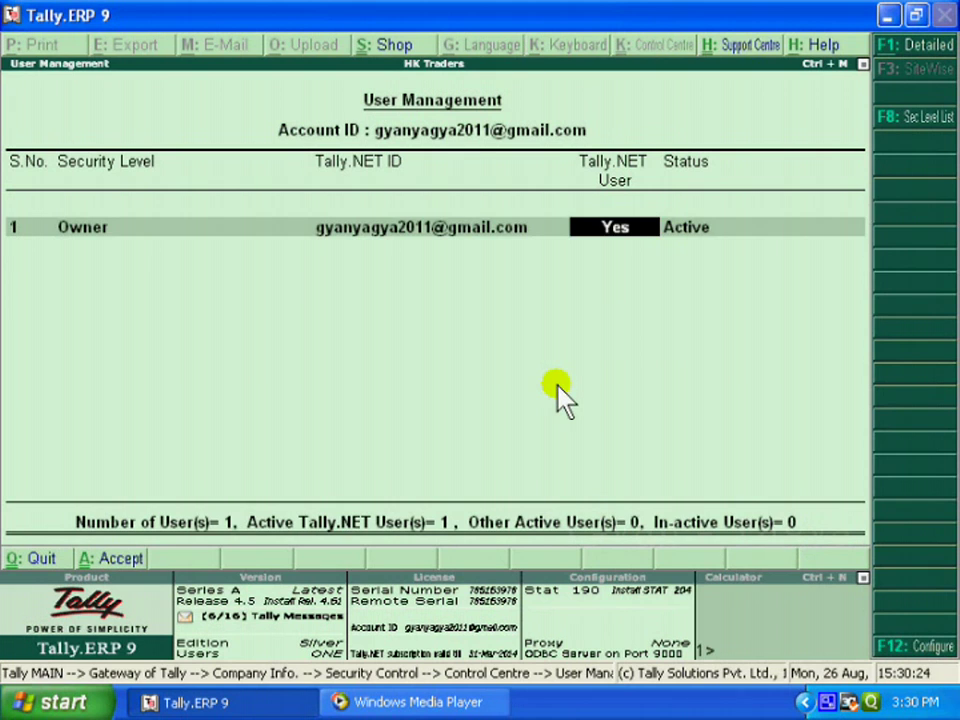
{"action": "key", "text": "Return"}
{"action": "key", "text": "Return"}
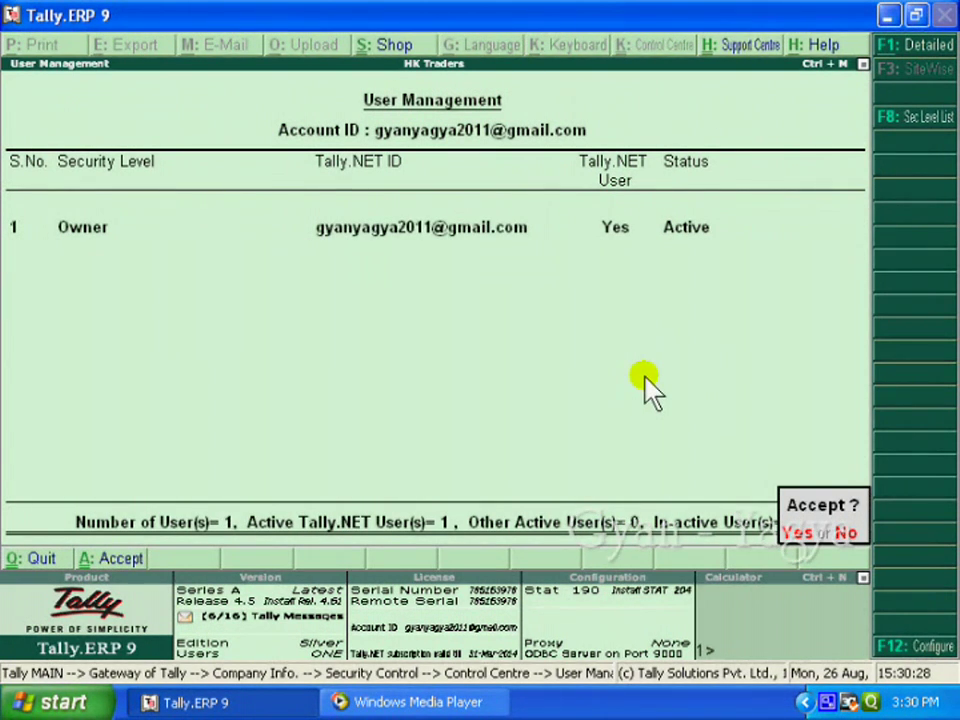
{"action": "key", "text": "Return"}
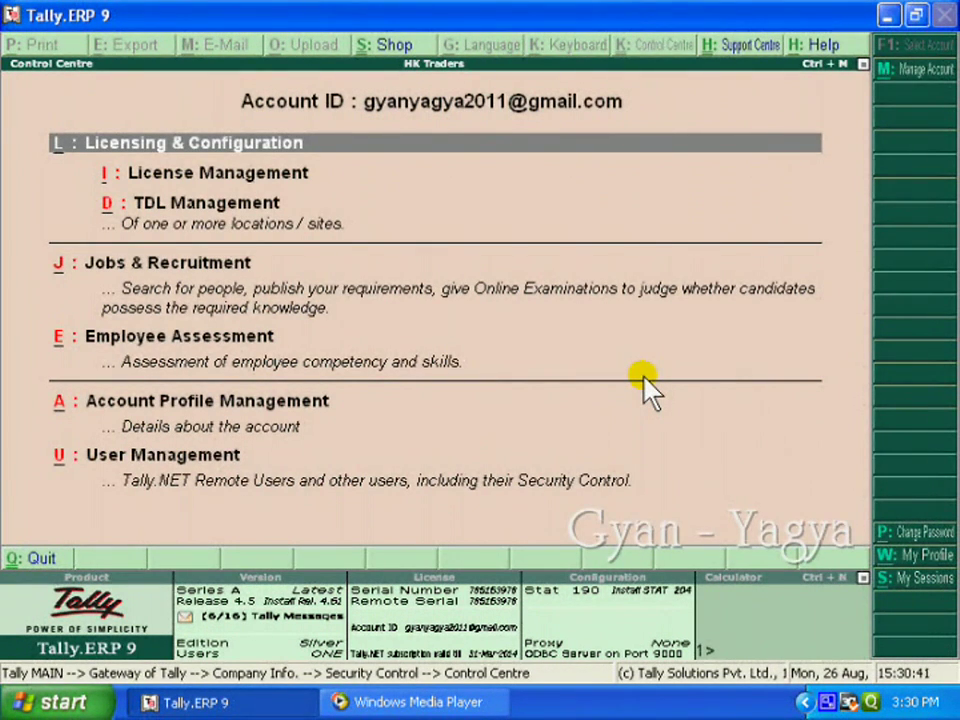
{"action": "key", "text": "Escape"}
{"action": "key", "text": "Escape"}
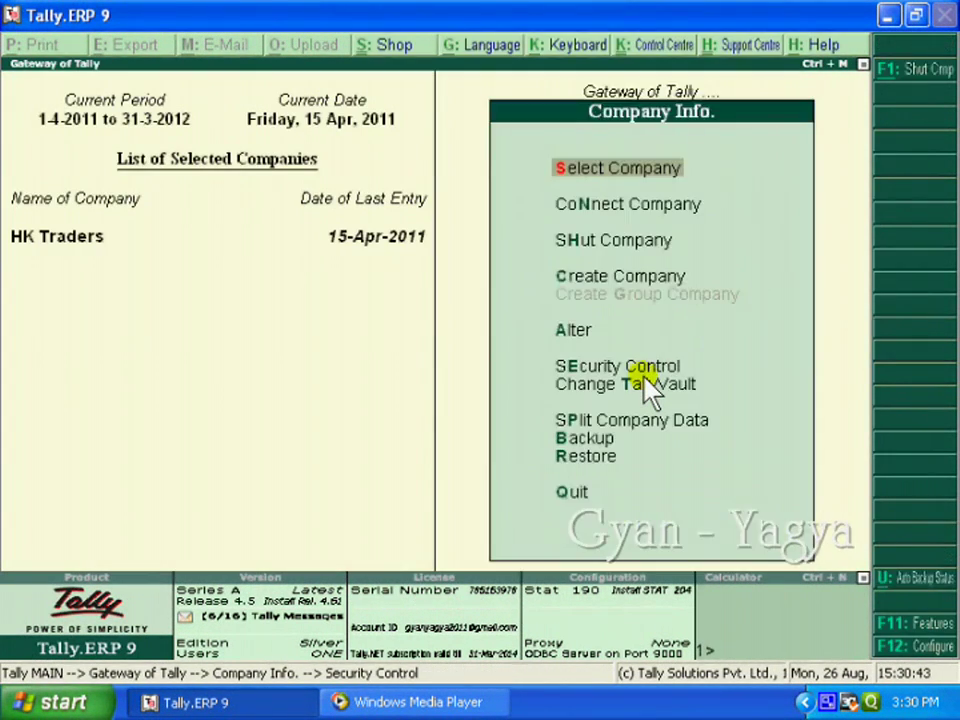
{"action": "key", "text": "Escape"}
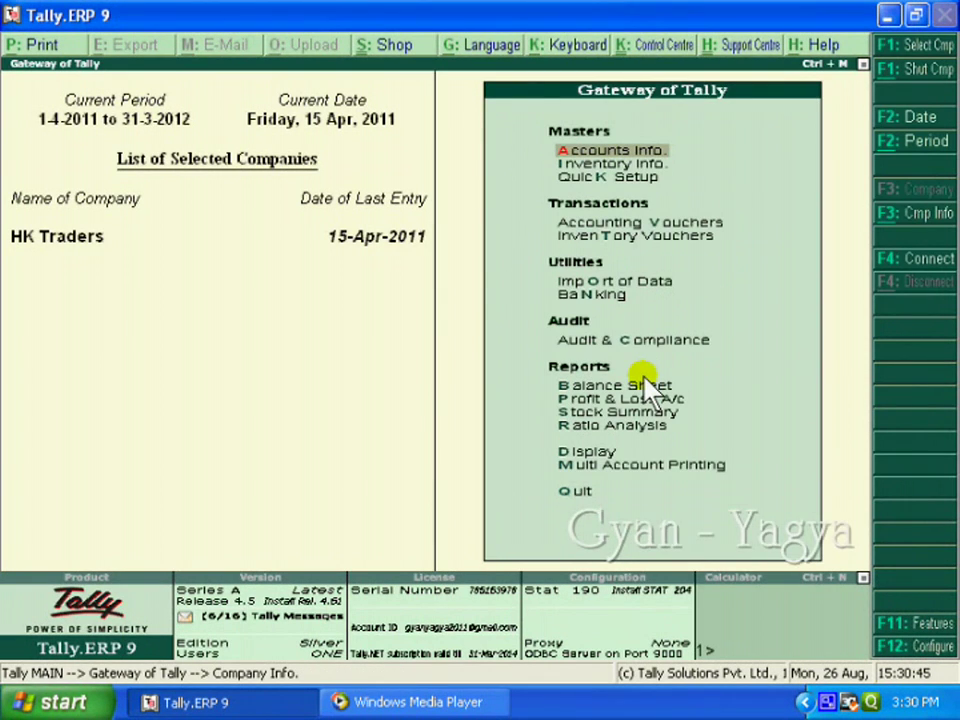